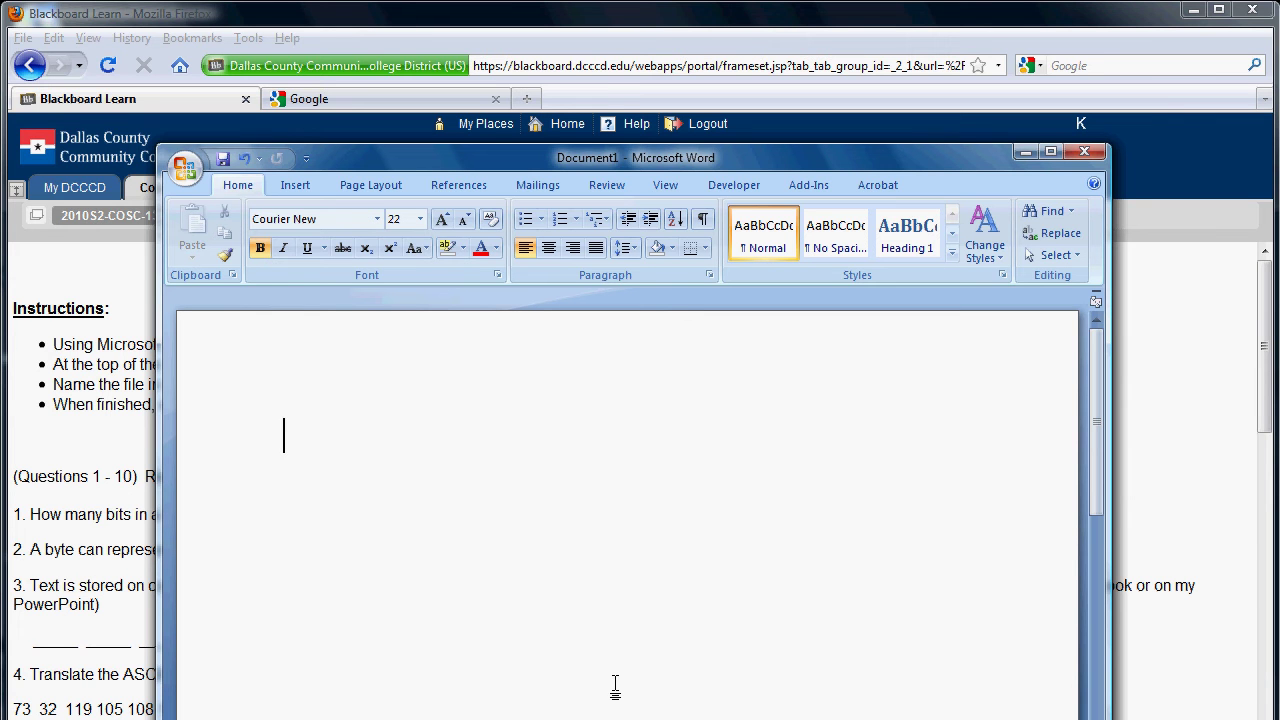
Enter the binary number 11101010 on the first line of the blank document
text(0)
key(BackSpace)
text(1)
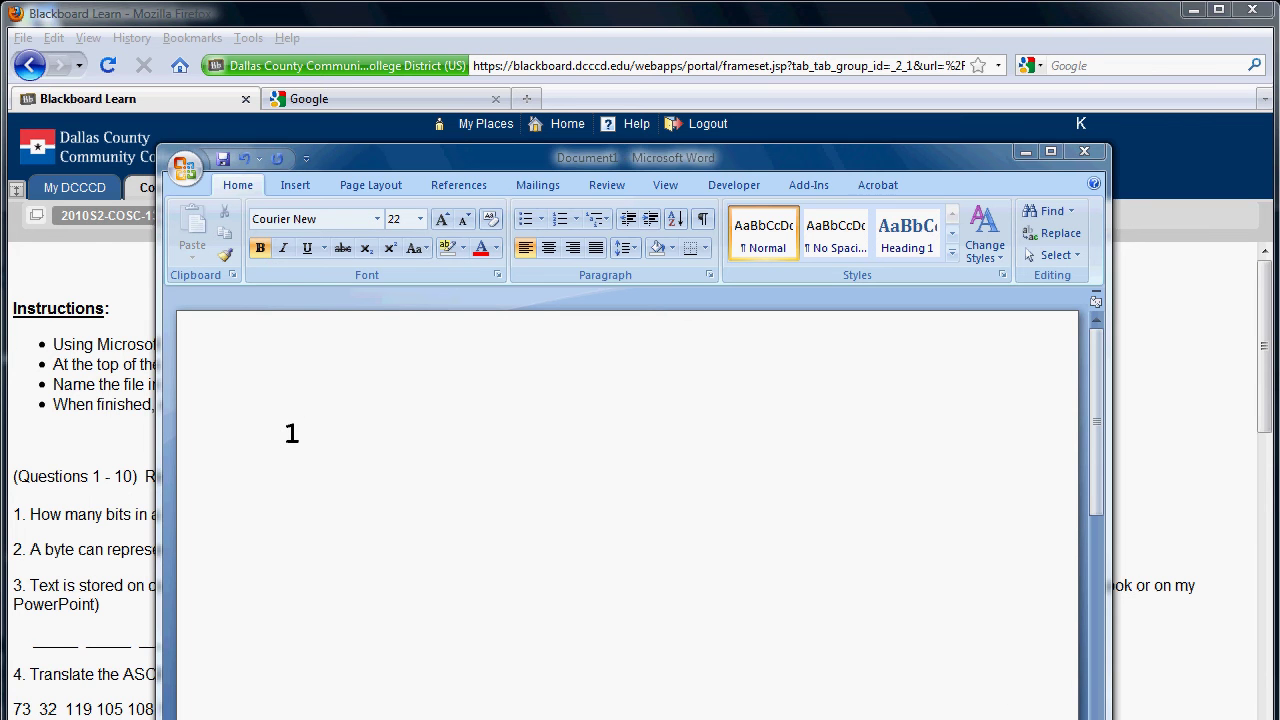
click(335, 433)
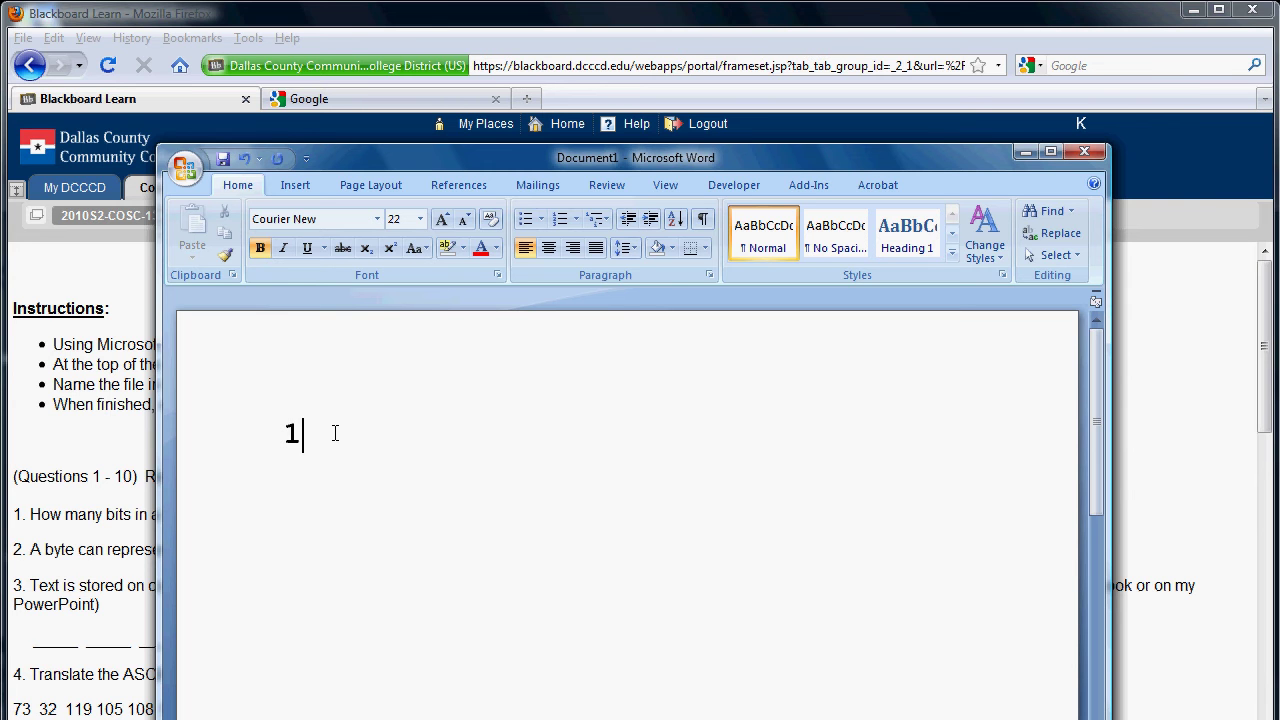
text(1101010)
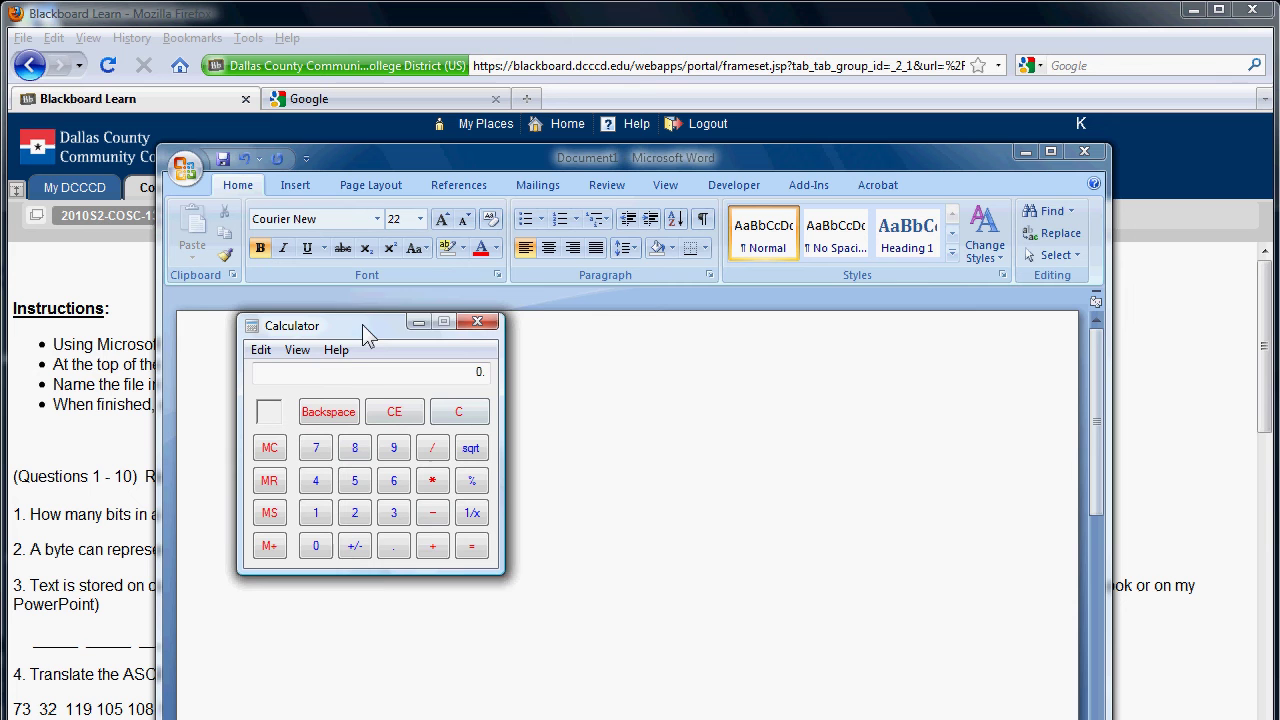
Switch to Calculator, set it to Scientific mode, and convert the decimal number 55 to binary
drag(362, 324, 398, 305)
click(333, 331)
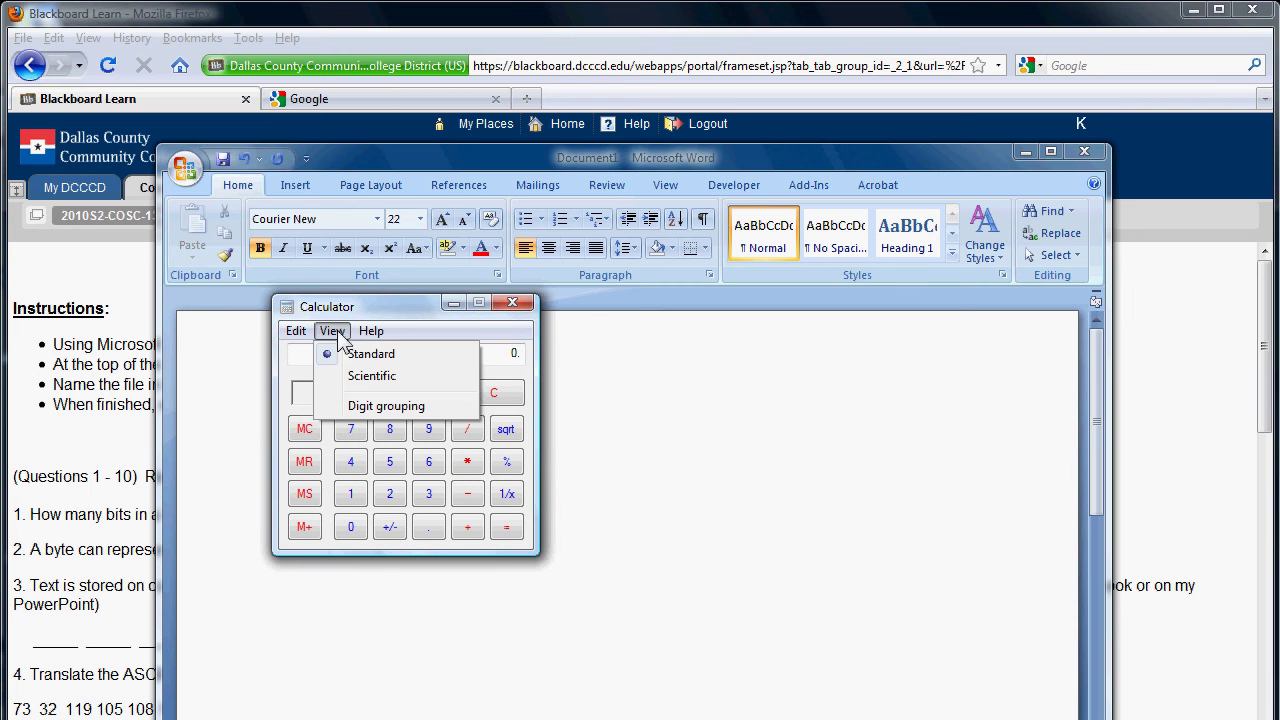
click(370, 378)
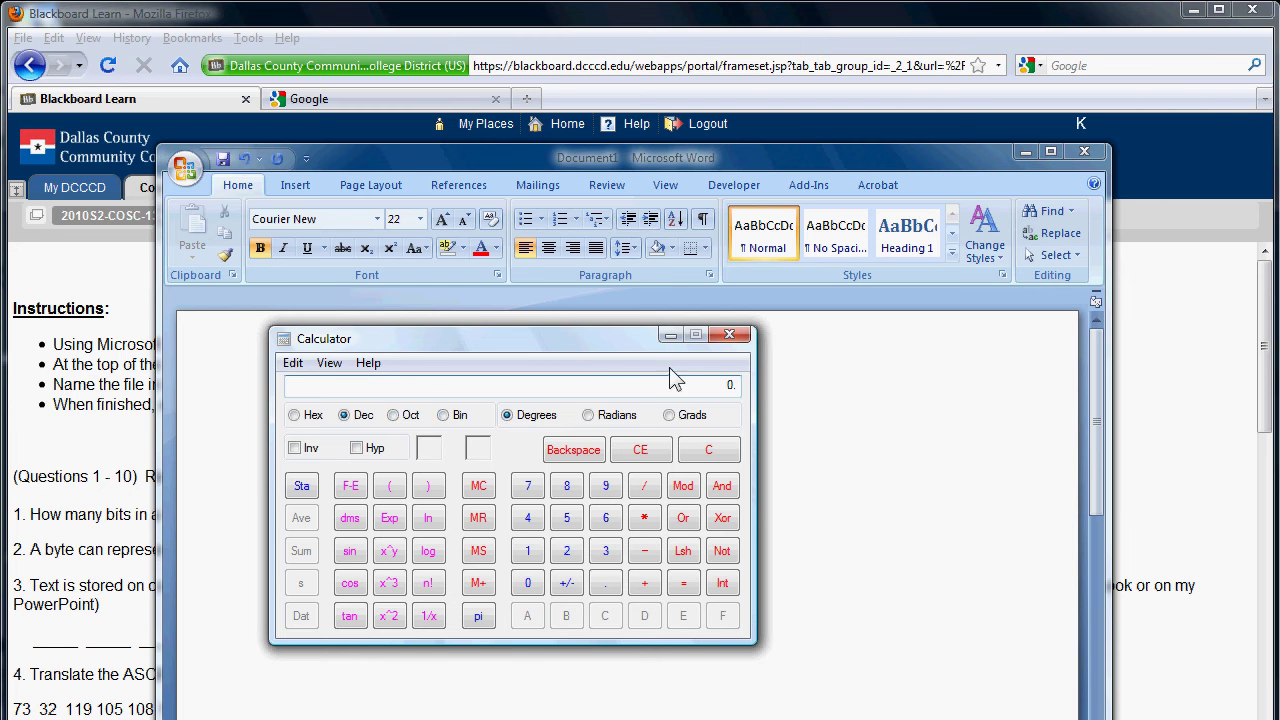
click(567, 520)
click(567, 520)
click(446, 418)
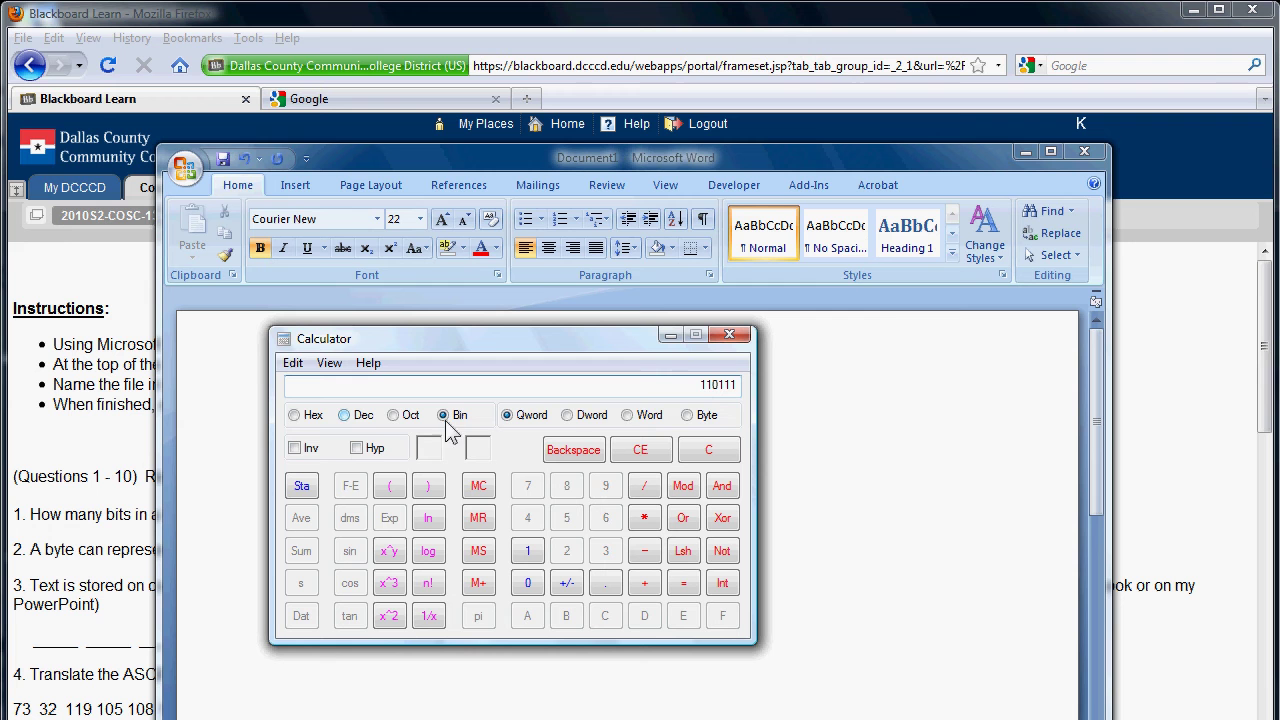
Enter the binary number 11111111 in the calculator and clear the entry
key(Escape)
text(11111111)
key(Escape)
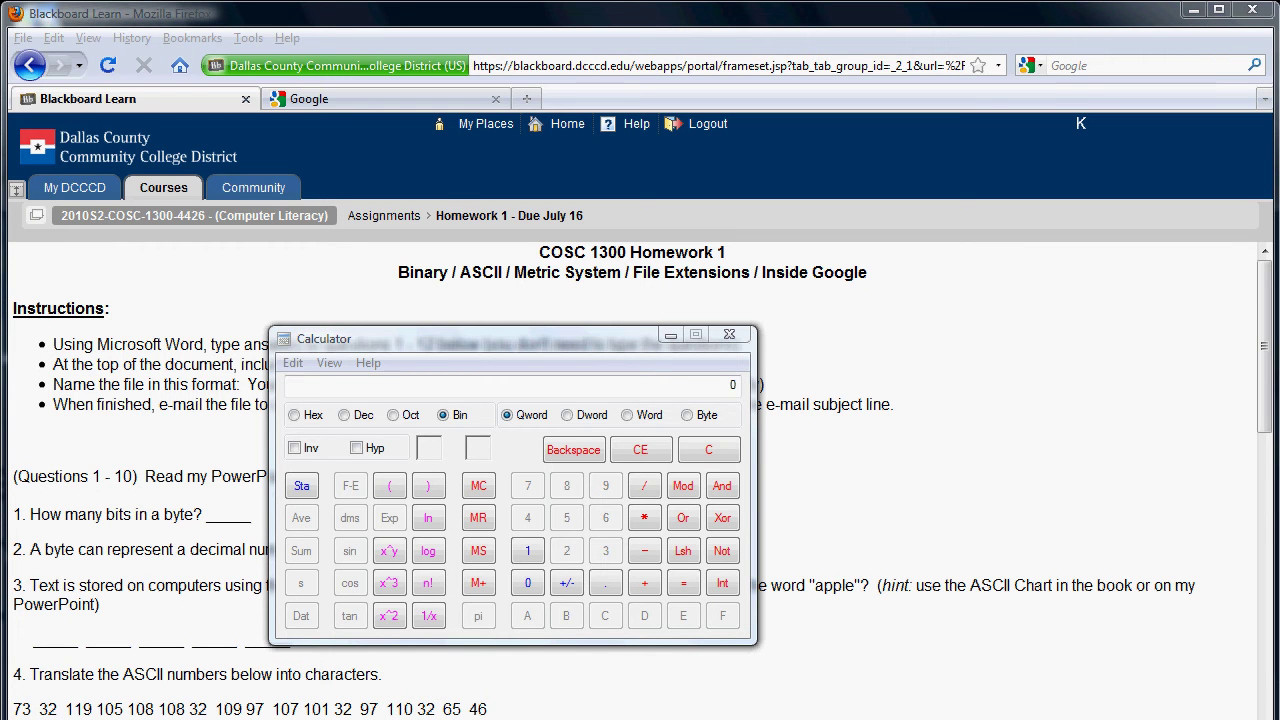
Check the ASCII chart slide in Numbering_Systems.ppt in PowerPoint and return to the Word document
key(alt+Tab)
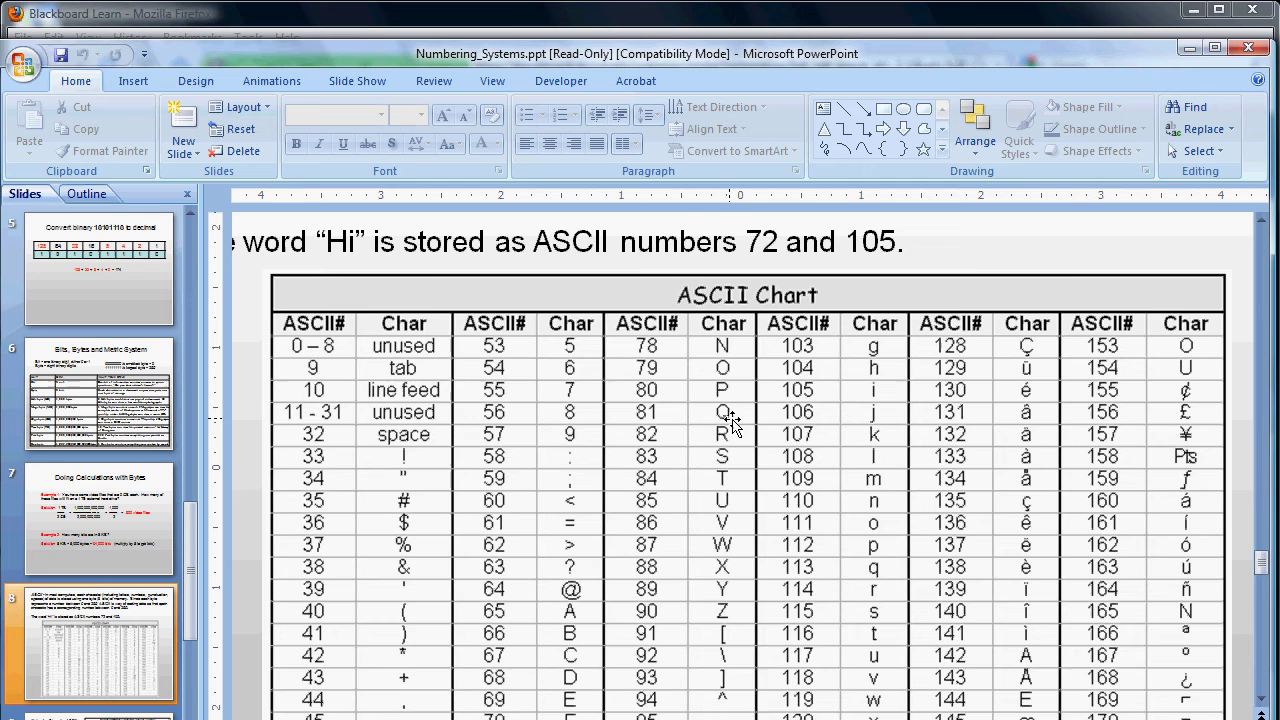
click(1189, 50)
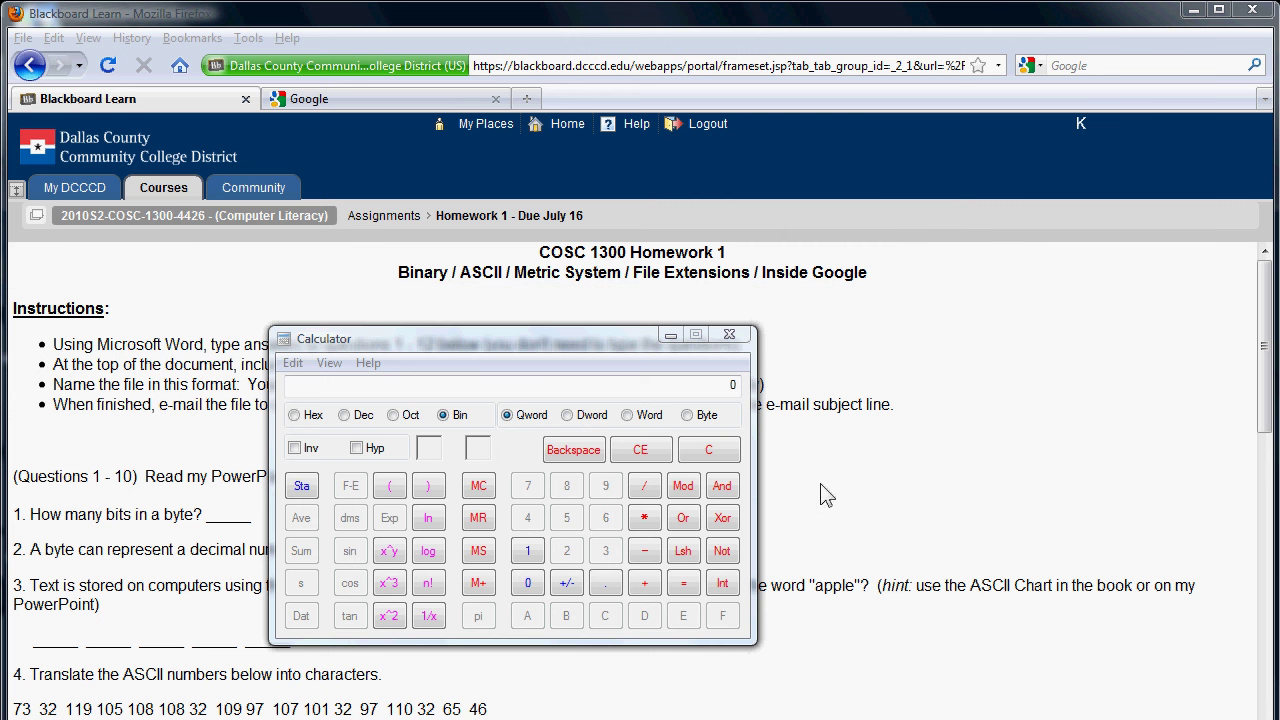
click(742, 716)
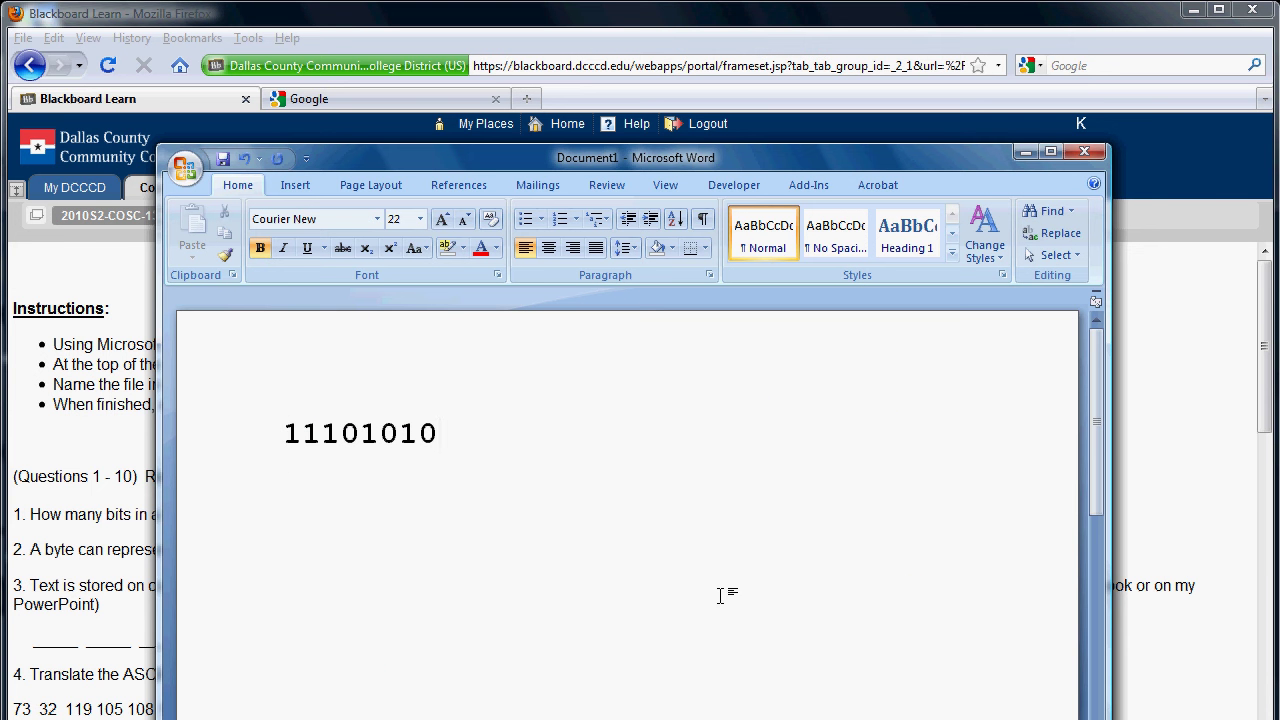
Add the letter Q on a new line below the binary number
key(Return)
key(alt)
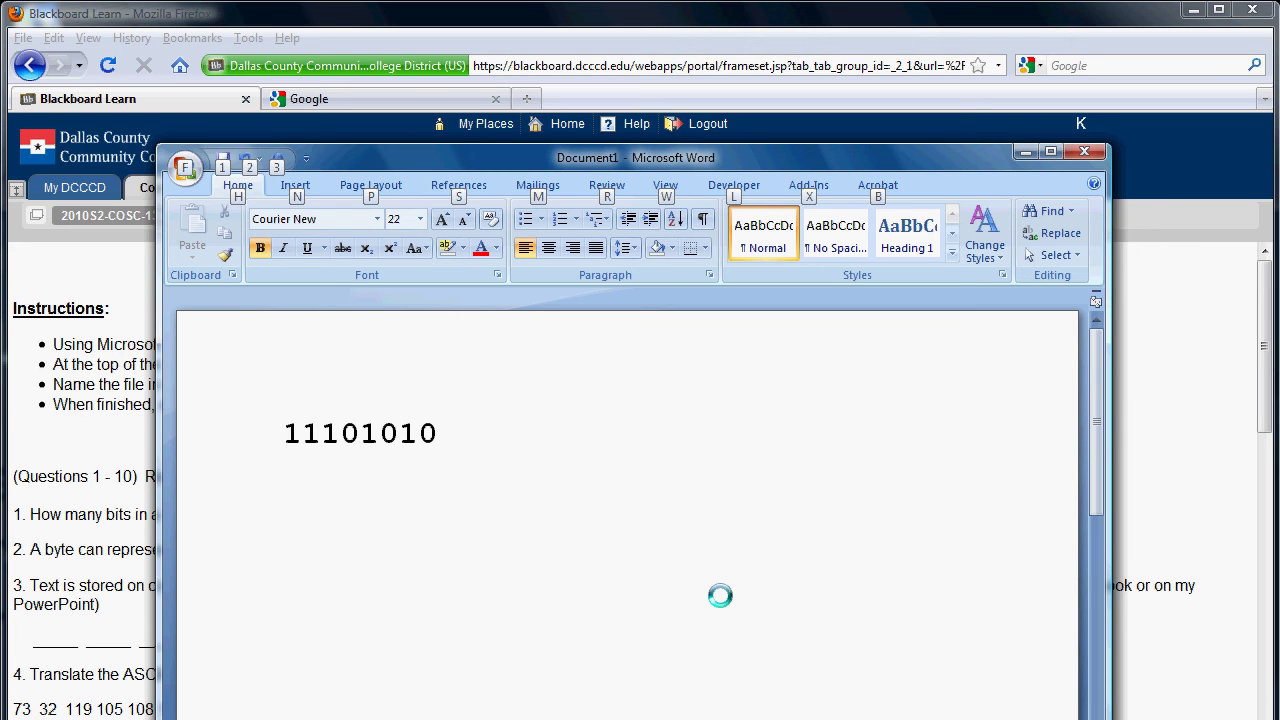
key(alt)
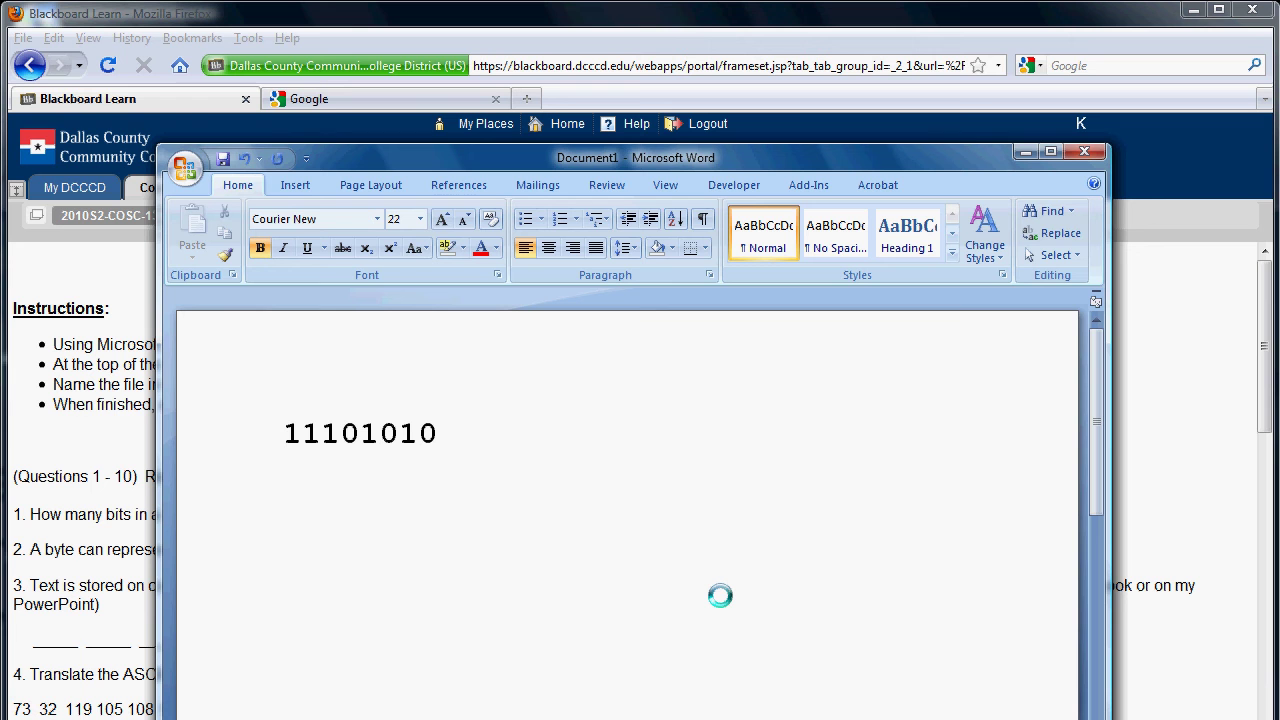
text(Q)
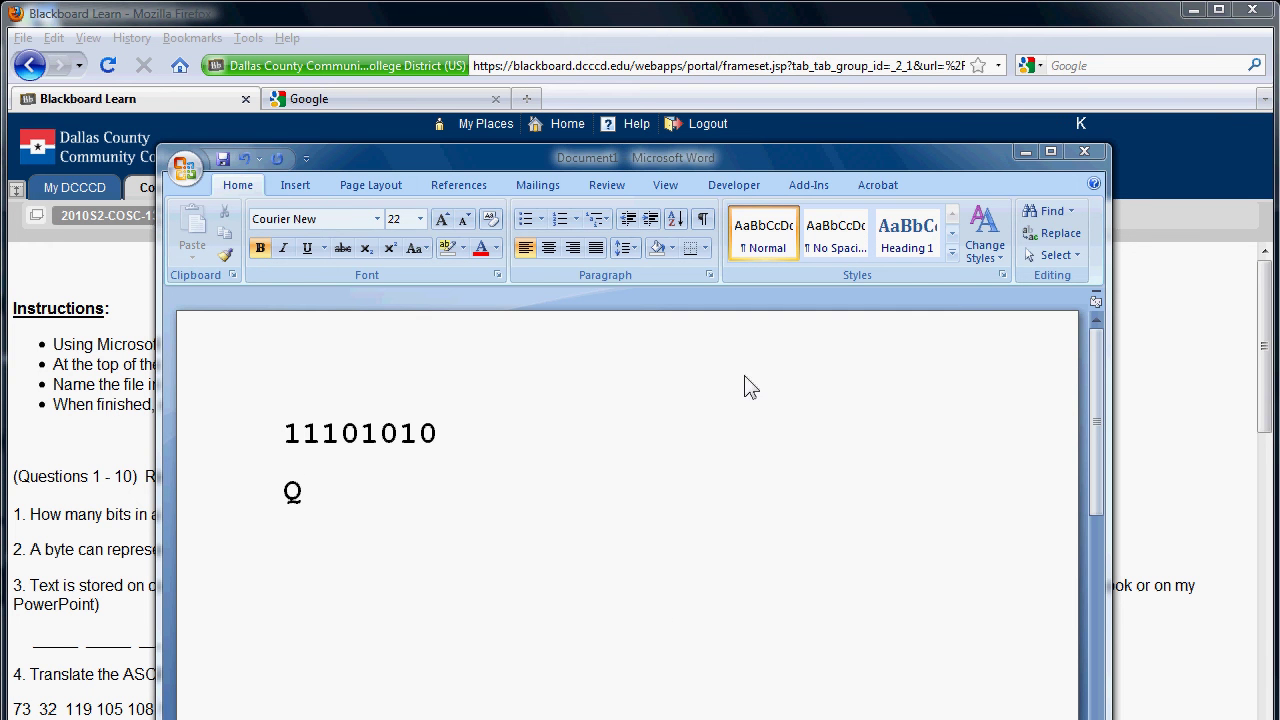
Minimize Word and read homework questions 6 to 12 on the Blackboard page in Firefox
click(1023, 155)
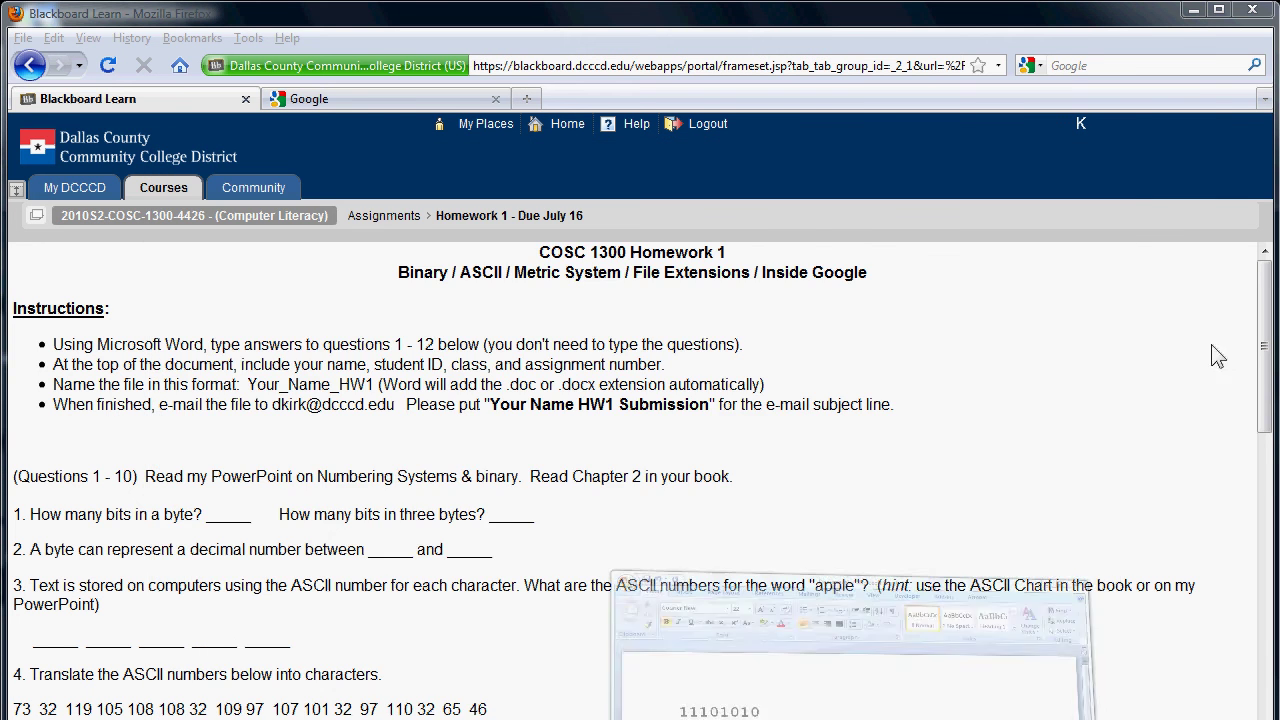
scroll(1249, 420, down, 5)
scroll(1249, 452, down, 5)
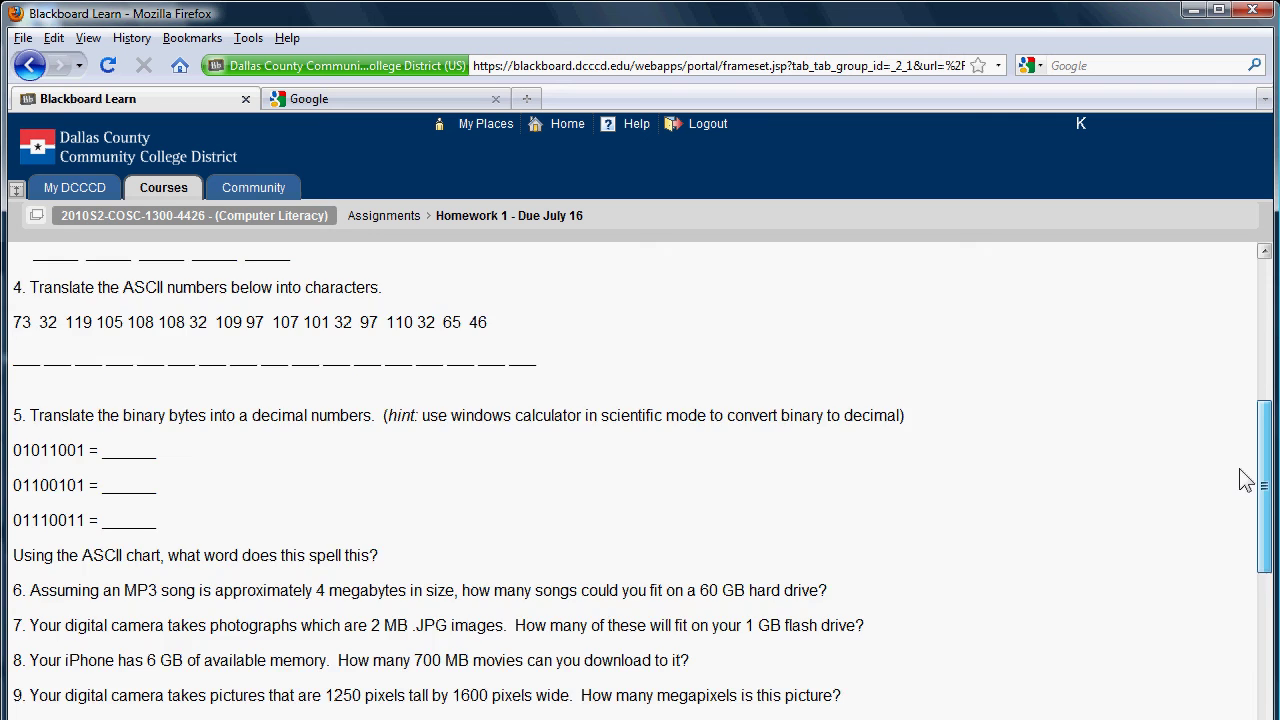
scroll(1235, 565, down, 2)
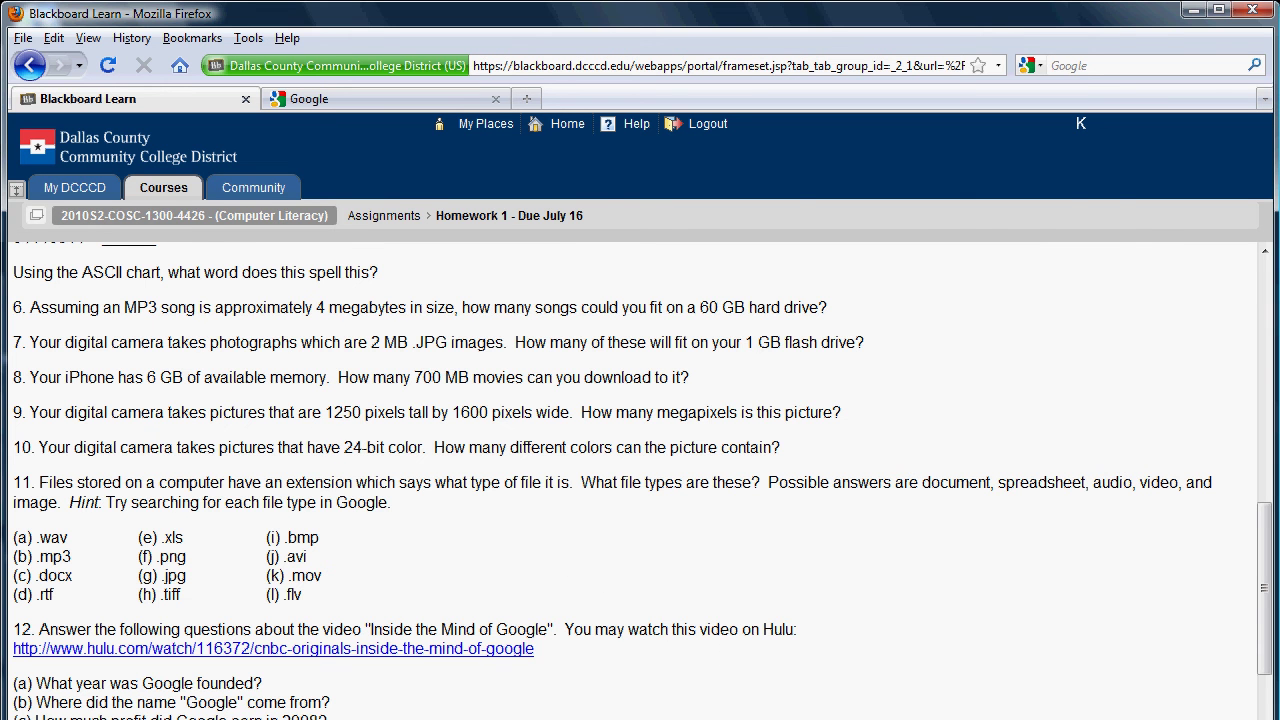
Return to the Word document, delete all its text, and reposition its window just below homework question 6
key(alt+Tab)
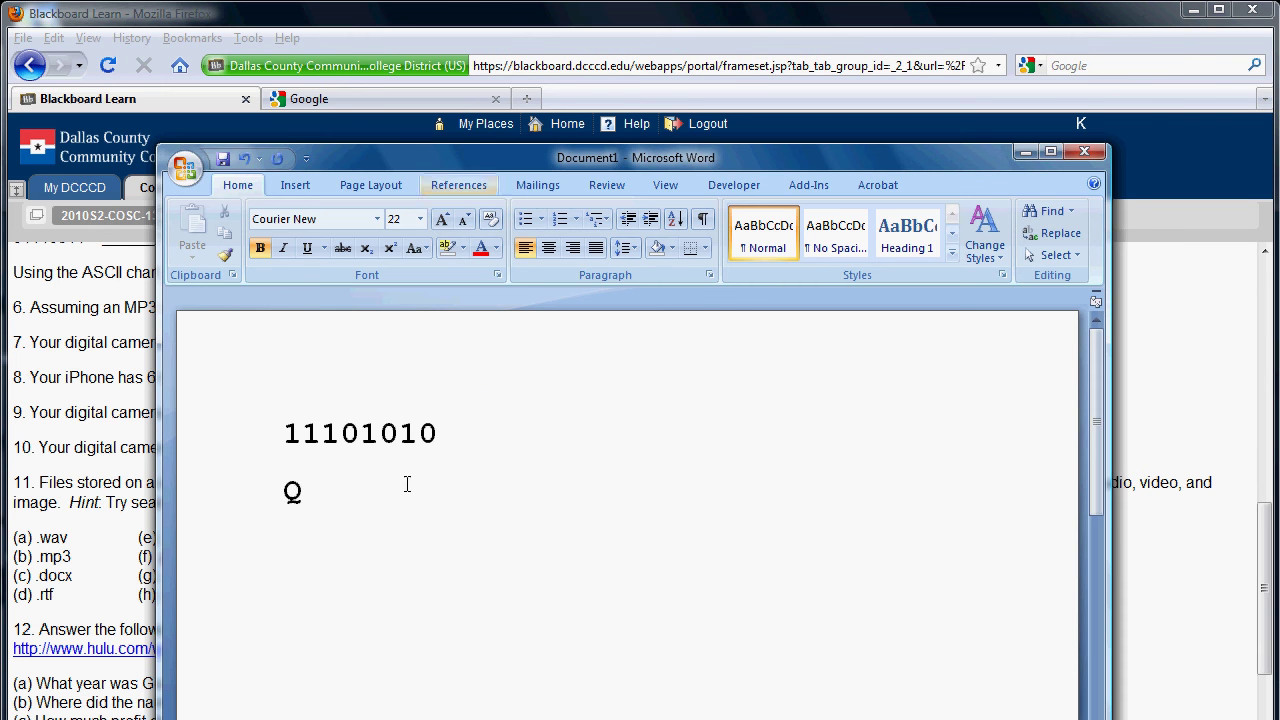
key(BackSpace)
key(BackSpace)
key(BackSpace)
key(BackSpace)
key(BackSpace)
key(BackSpace)
key(BackSpace)
key(BackSpace)
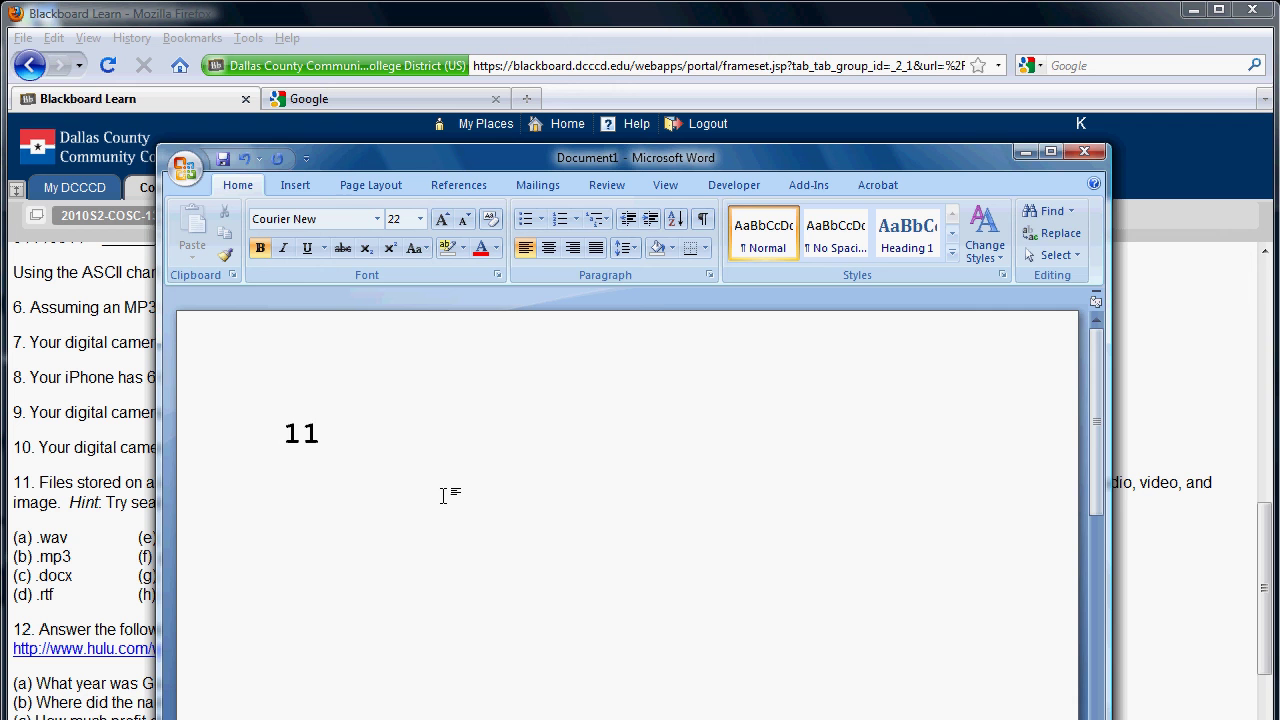
key(BackSpace)
key(BackSpace)
drag(598, 153, 576, 347)
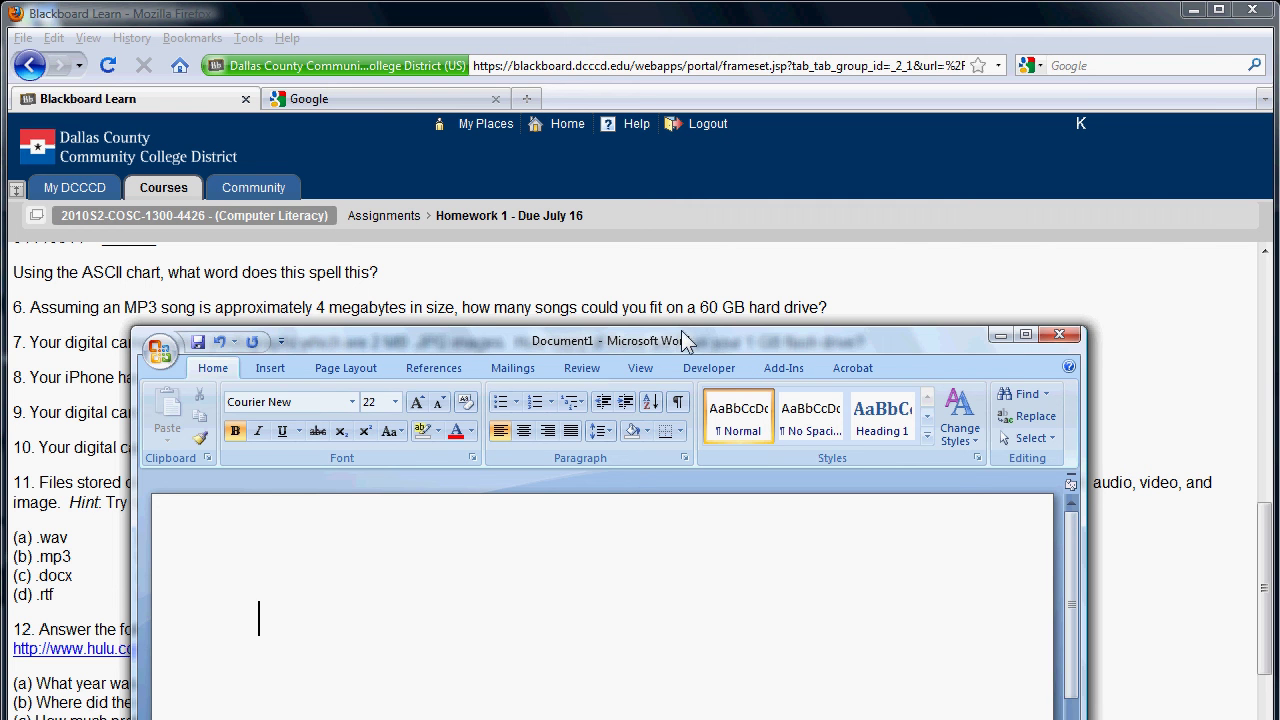
drag(675, 335, 777, 334)
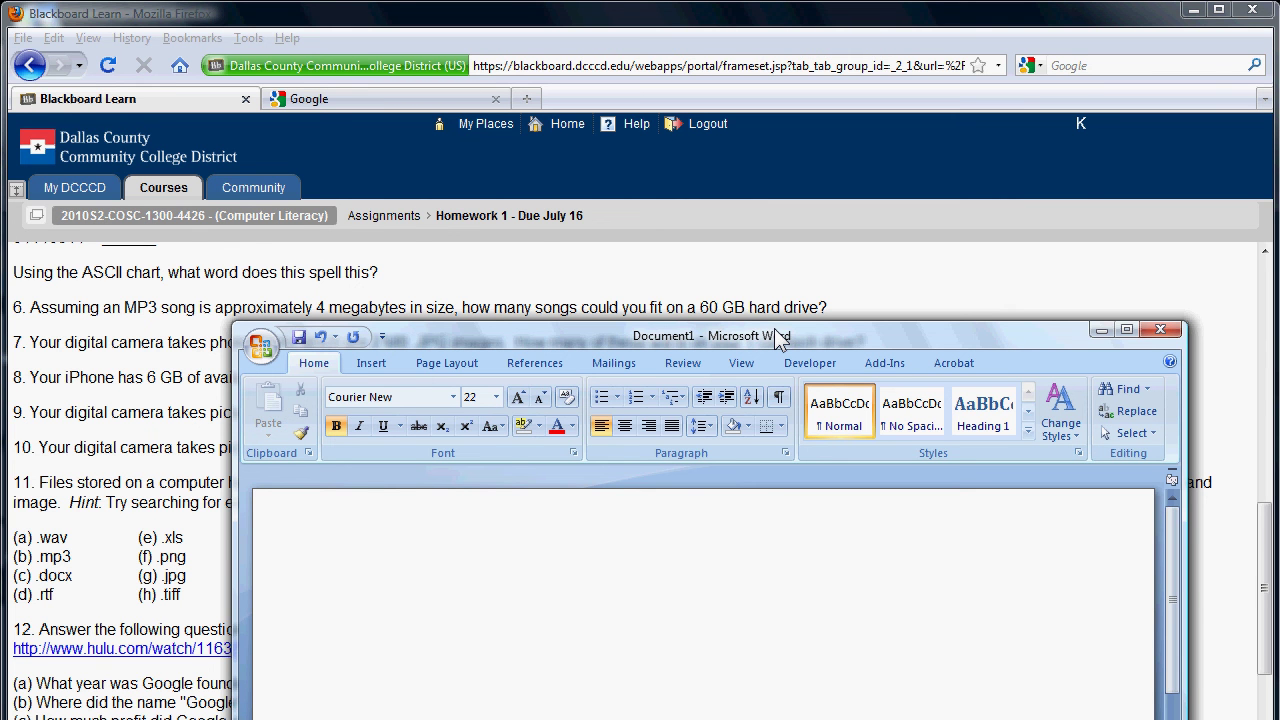
Write the song-capacity calculation 60GB / 4MB = 60,000,000,000/4,000,000 in the document
text(60GB / 4)
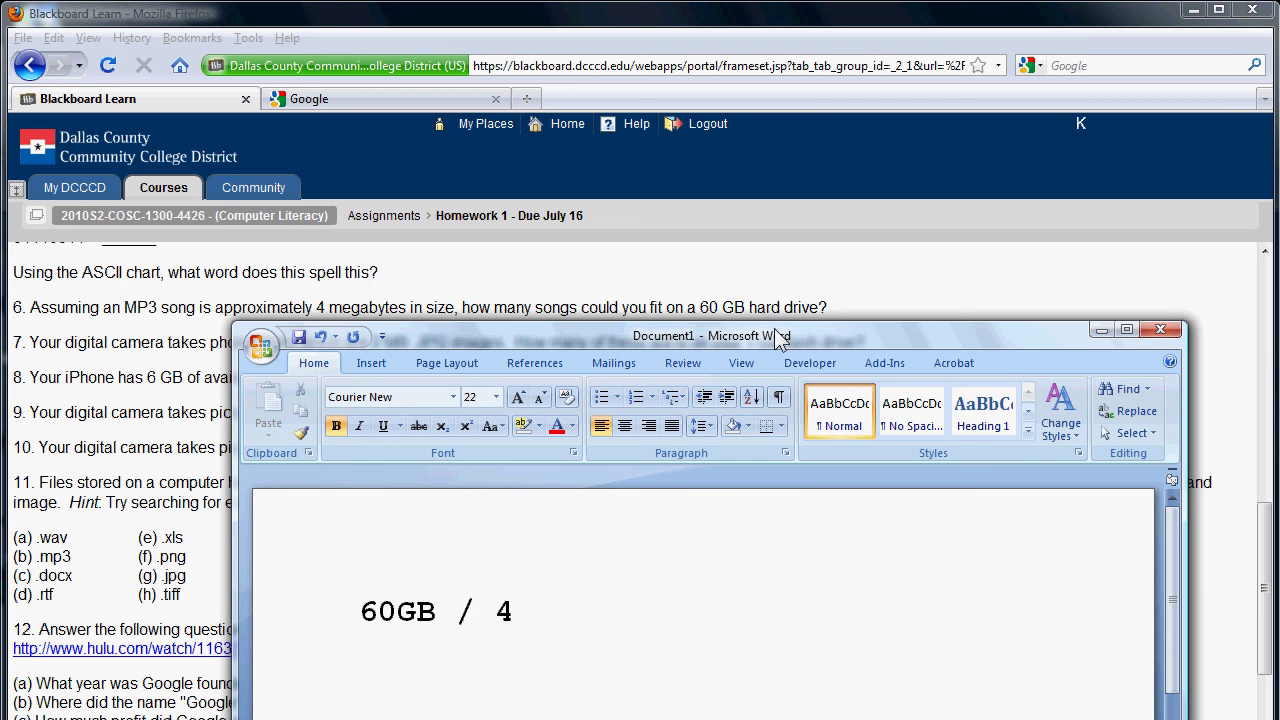
text( M)
key(BackSpace)
key(BackSpace)
text(MB = 60,)
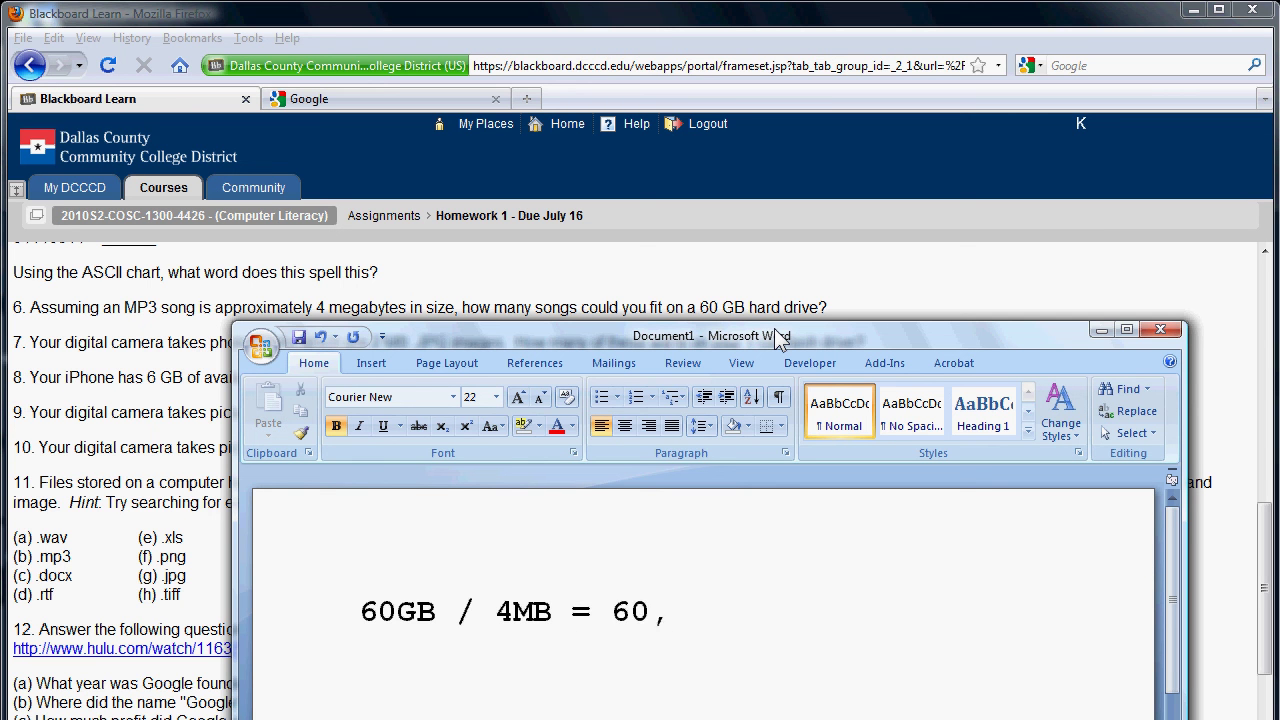
text(000,000,000/)
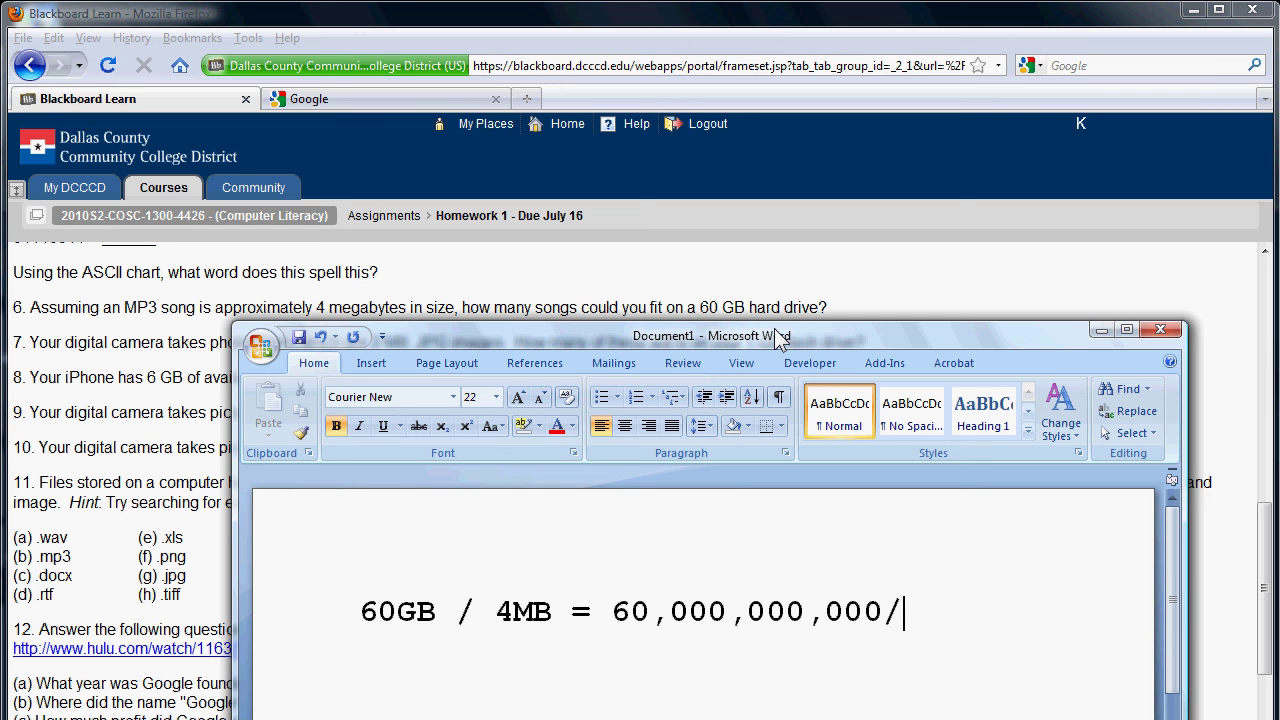
text(4,000,000)
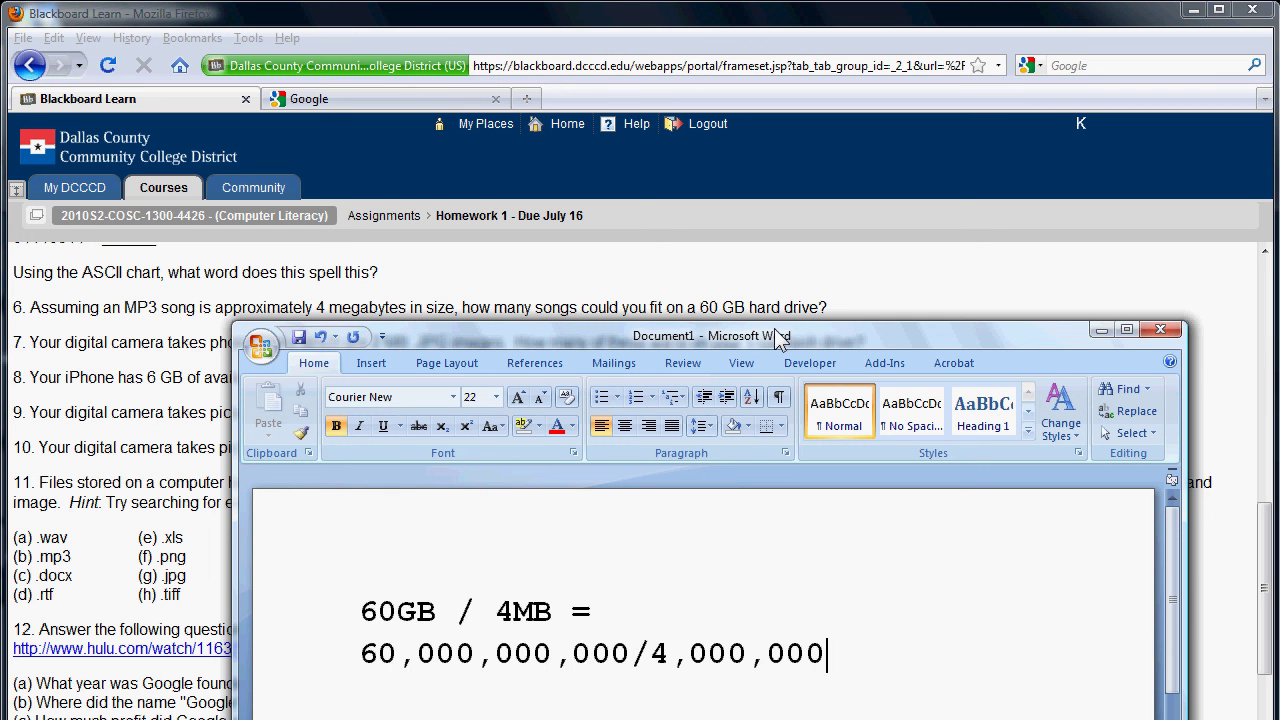
Add the simplified calculation = 60,000 / 4 on a new line and minimize Word to return to the homework page
key(Return)
drag(645, 332, 665, 254)
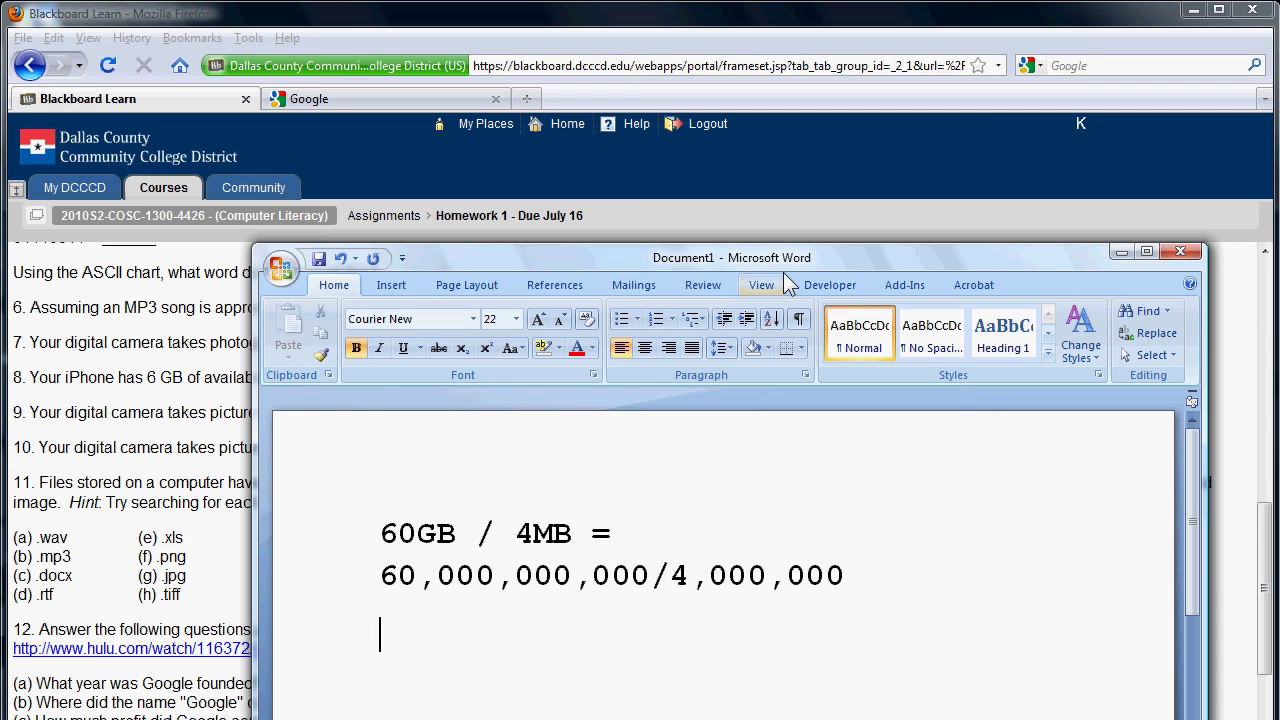
text(= 60,000)
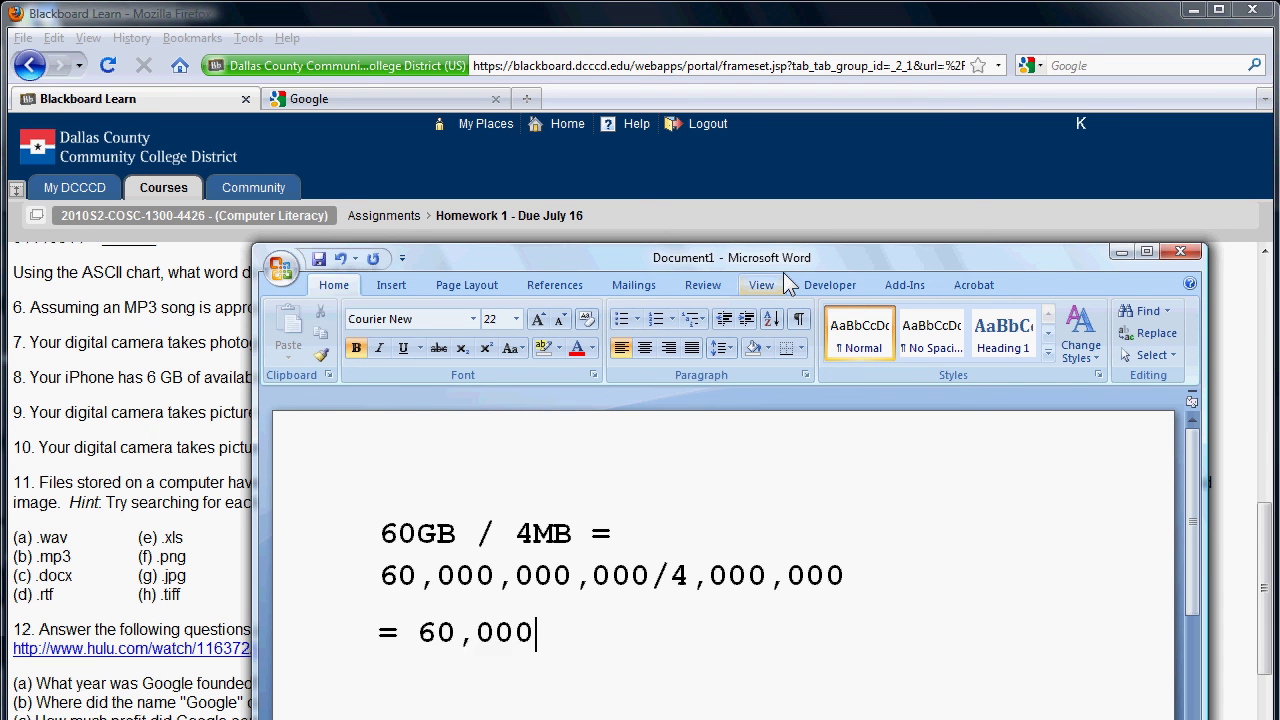
text( / 4)
click(1121, 251)
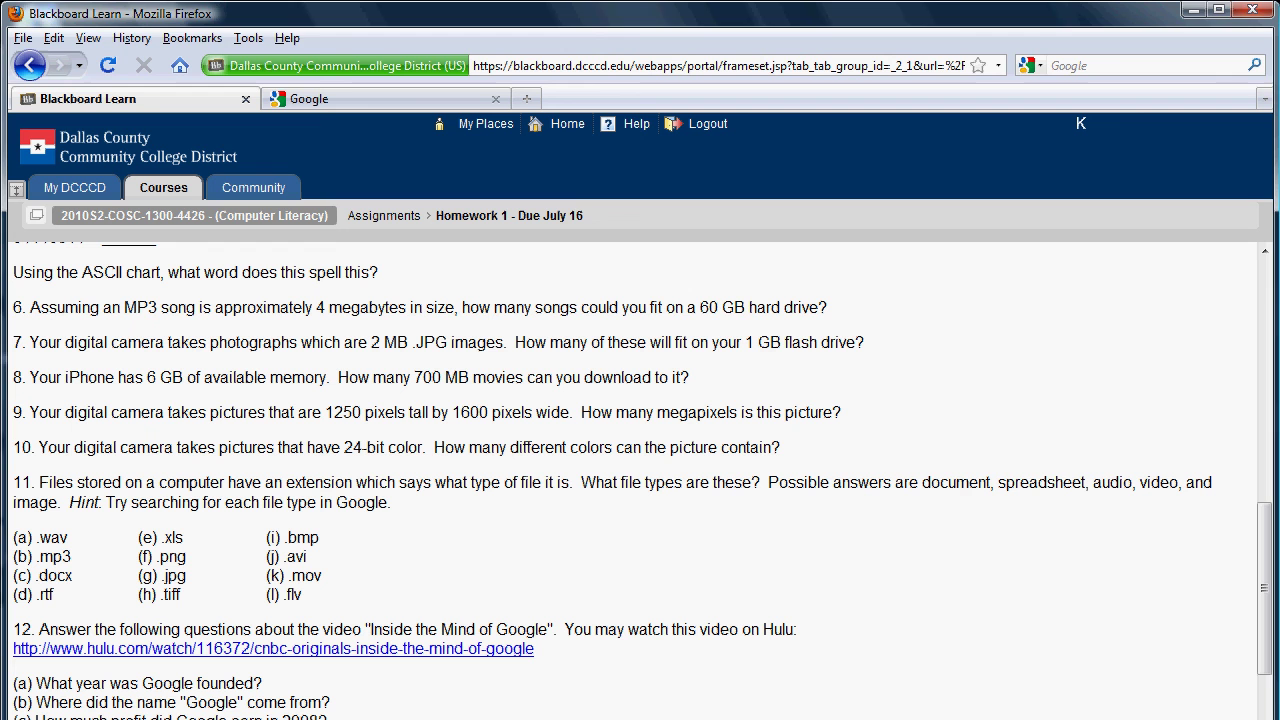